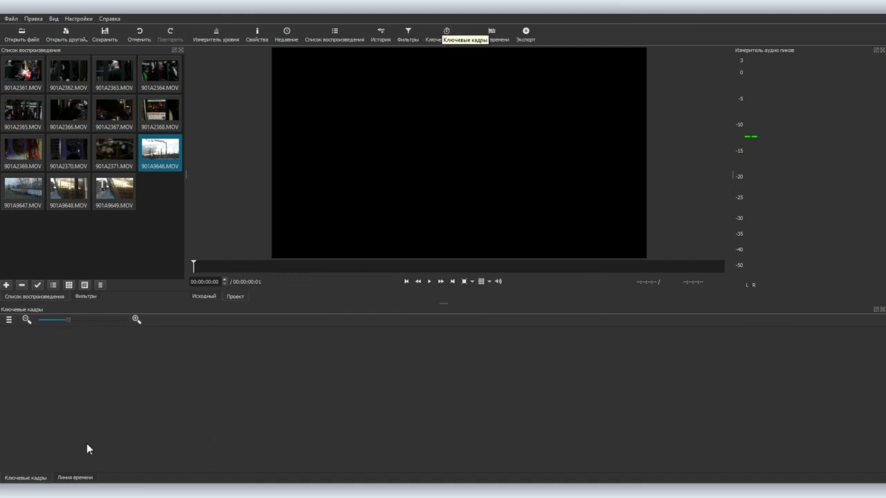
# Place the clip 901A9646.MOV at the start of video track V1 and set the playhead to about 00:00:02:04
pyautogui.click(19, 477)
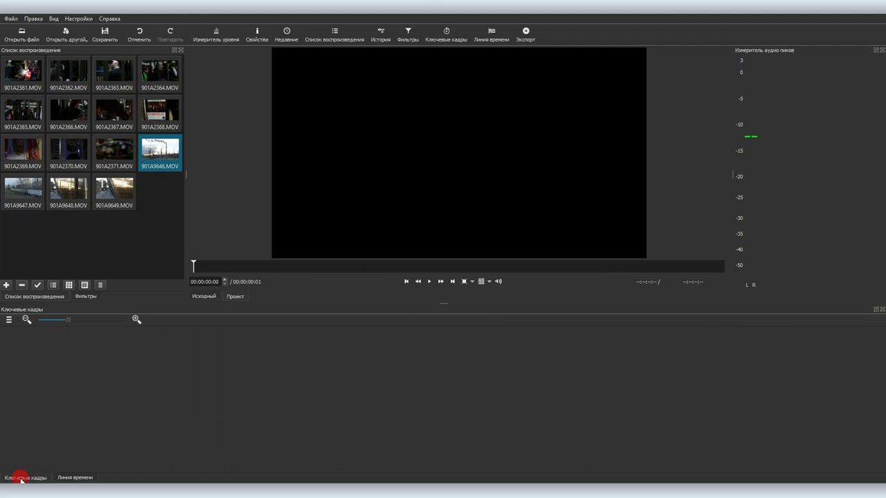
pyautogui.click(67, 477)
pyautogui.click(31, 478)
pyautogui.click(59, 479)
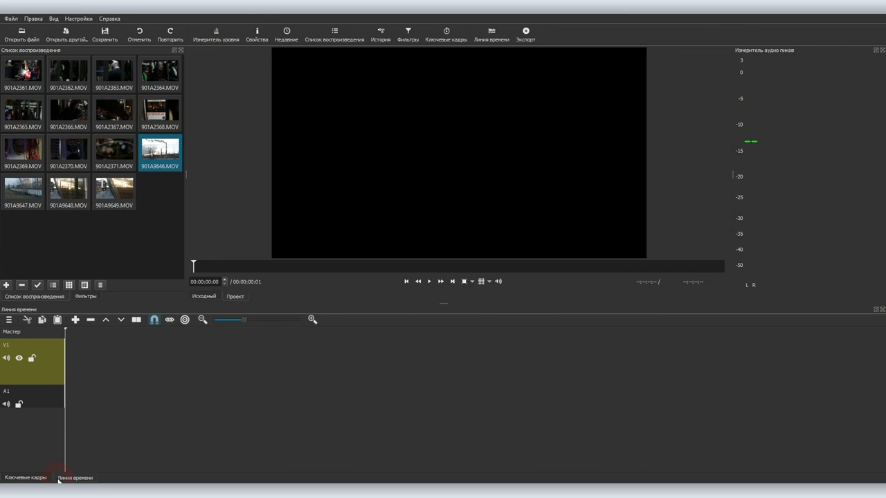
pyautogui.moveTo(157, 159); pyautogui.dragTo(90, 370)
pyautogui.click(90, 370)
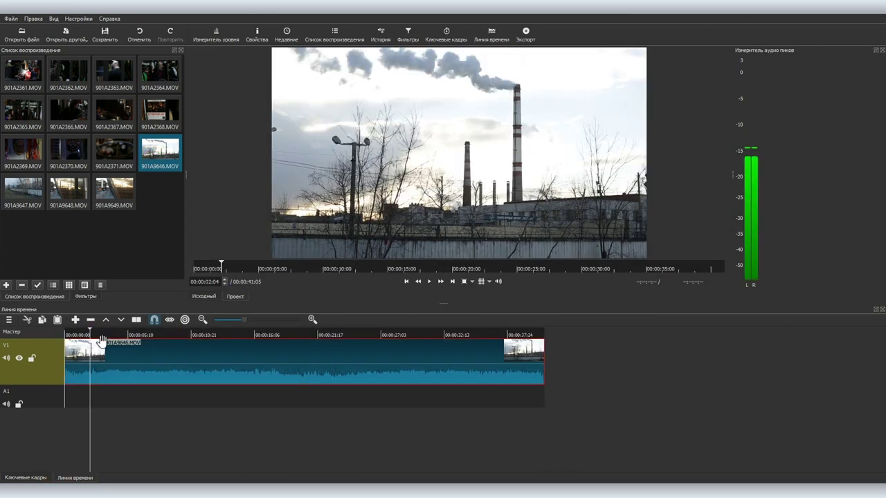
# Add the video filter "Размер и позиция" to the timeline clip 901A9646.MOV
pyautogui.click(28, 479)
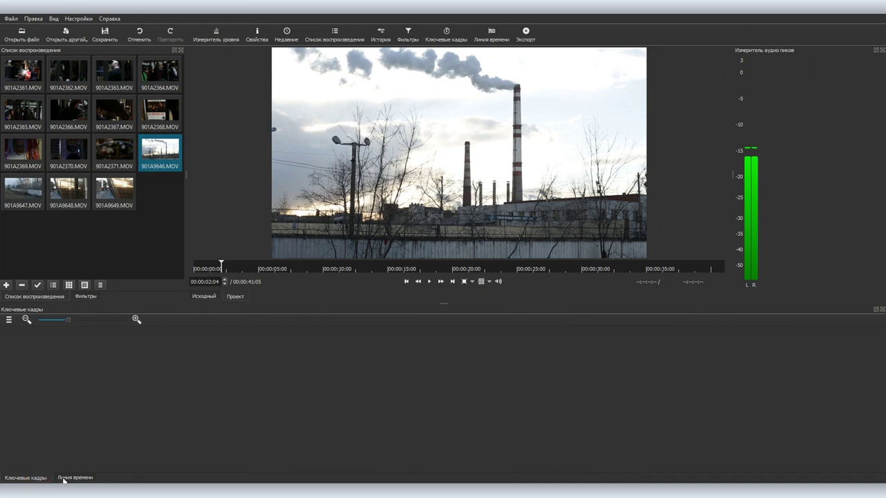
pyautogui.click(66, 479)
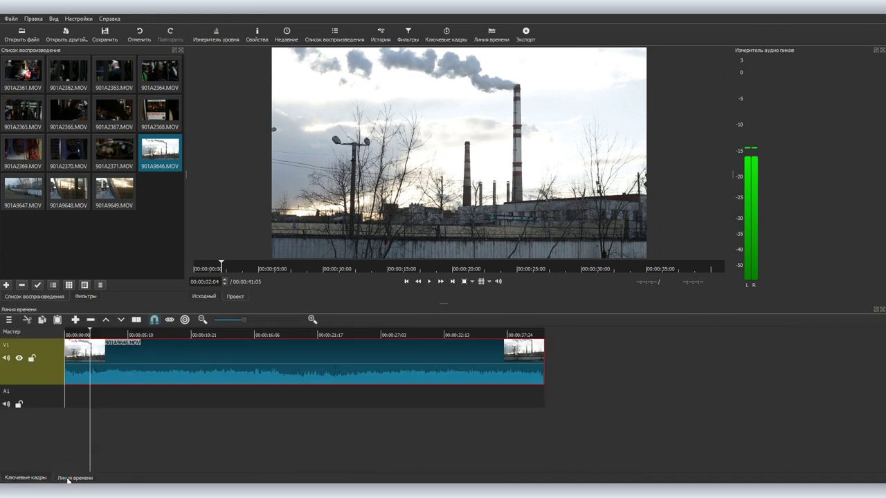
pyautogui.click(84, 296)
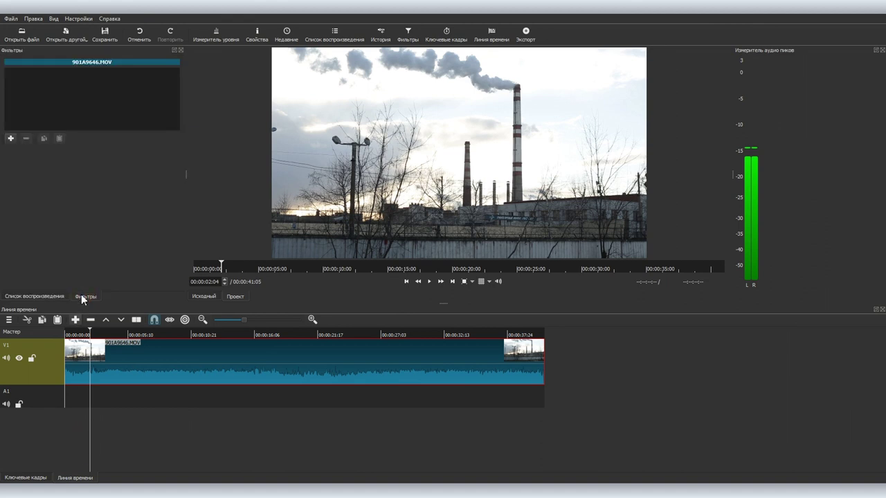
pyautogui.click(10, 139)
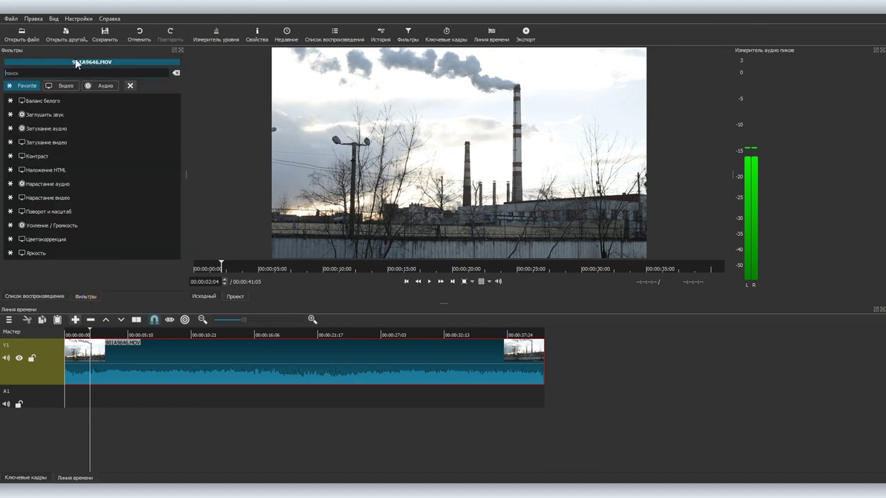
pyautogui.click(65, 85)
pyautogui.moveTo(178, 136); pyautogui.dragTo(181, 215)
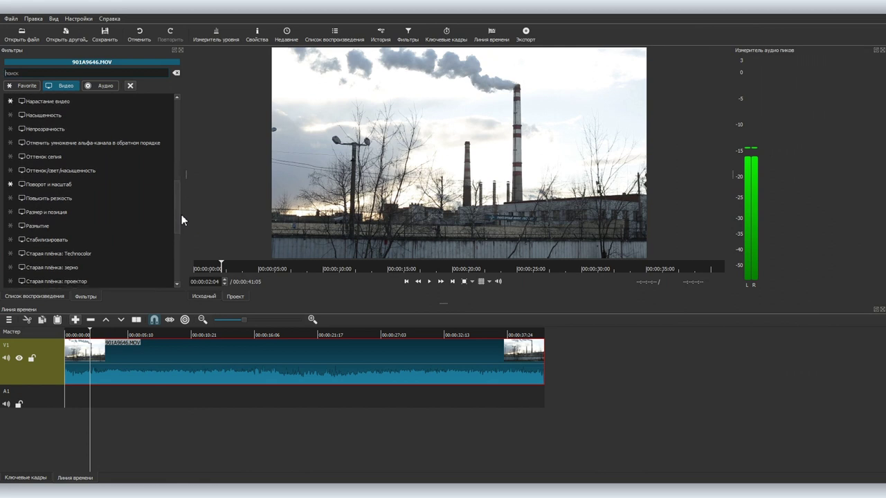
pyautogui.click(47, 212)
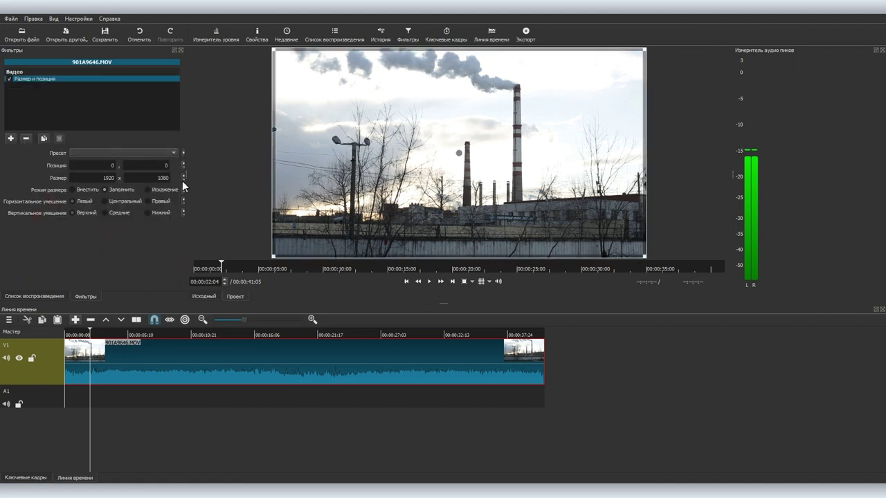
# Widen the filter area and turn on keyframes for the filter's position and size at 00:00:02:04
pyautogui.moveTo(187, 172); pyautogui.dragTo(247, 170)
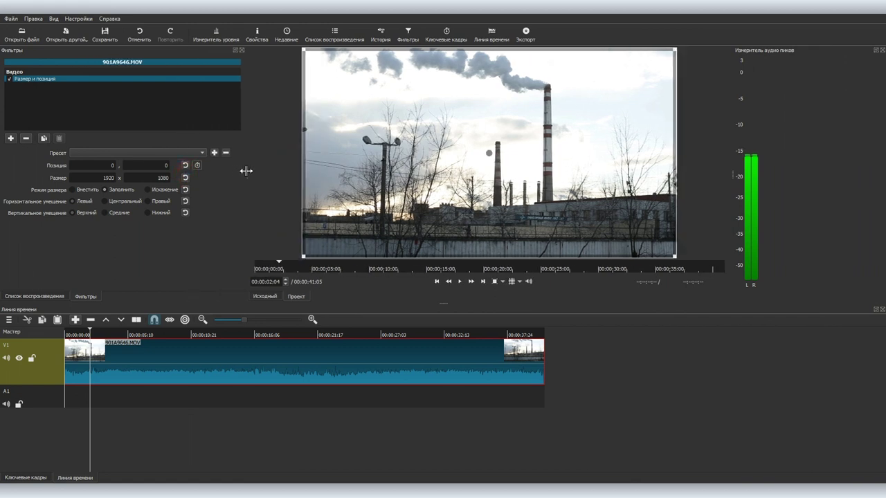
pyautogui.click(197, 166)
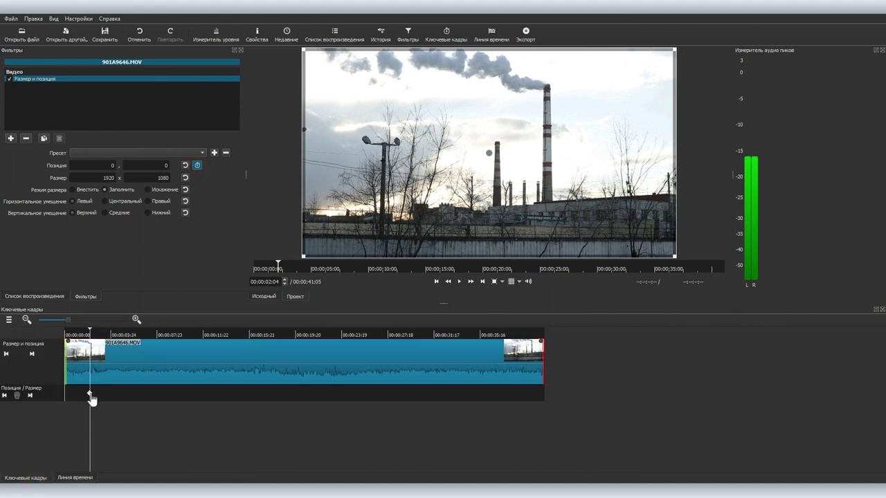
pyautogui.click(74, 478)
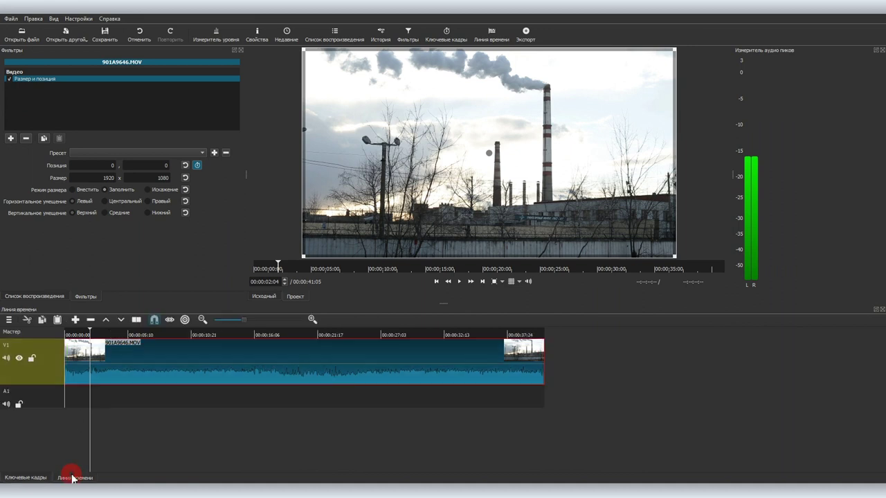
pyautogui.click(26, 477)
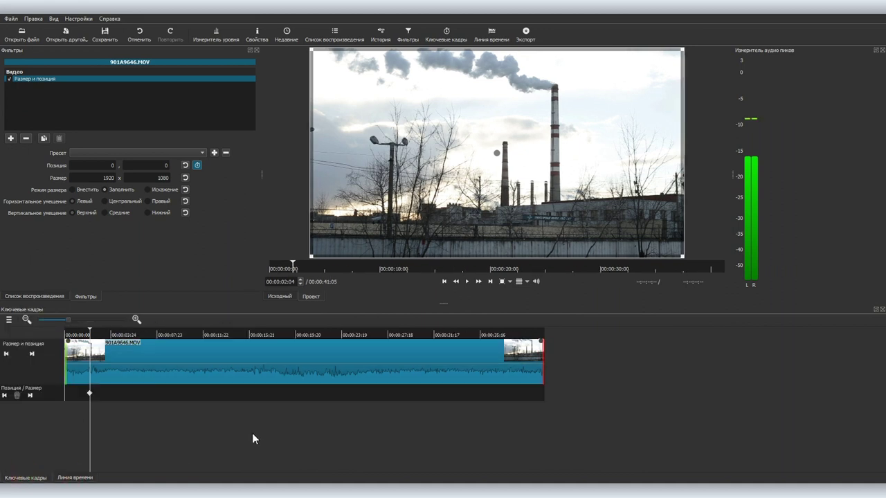
# At 00:00:04:04, shrink the picture to about 1051 x 591 and move it to about position 45, 217
pyautogui.click(145, 336)
pyautogui.click(159, 335)
pyautogui.click(161, 334)
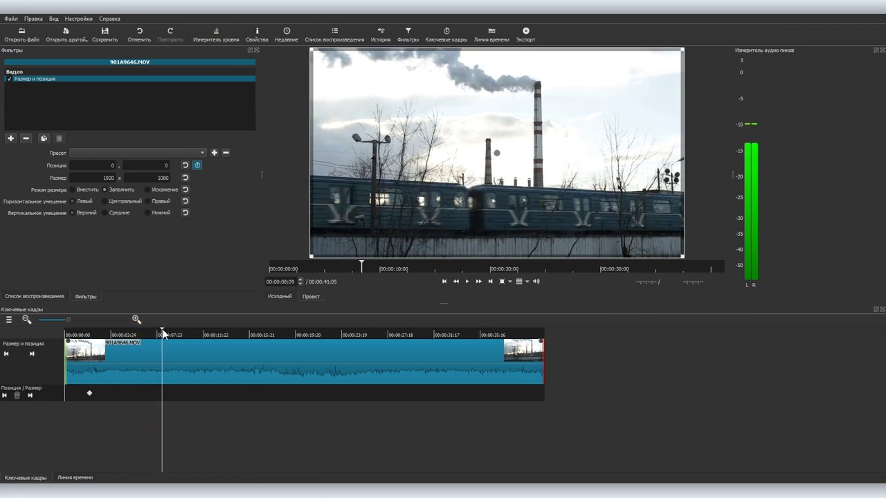
pyautogui.click(289, 282)
pyautogui.press('Return')
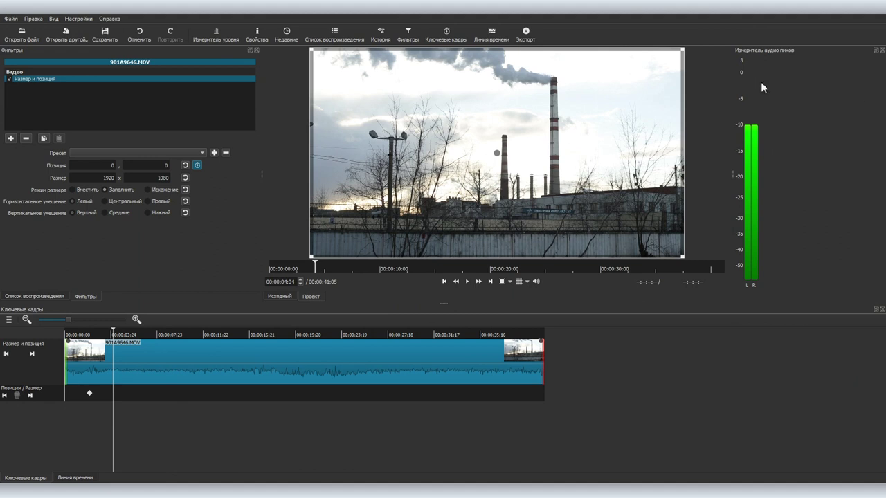
pyautogui.moveTo(680, 50); pyautogui.dragTo(556, 172)
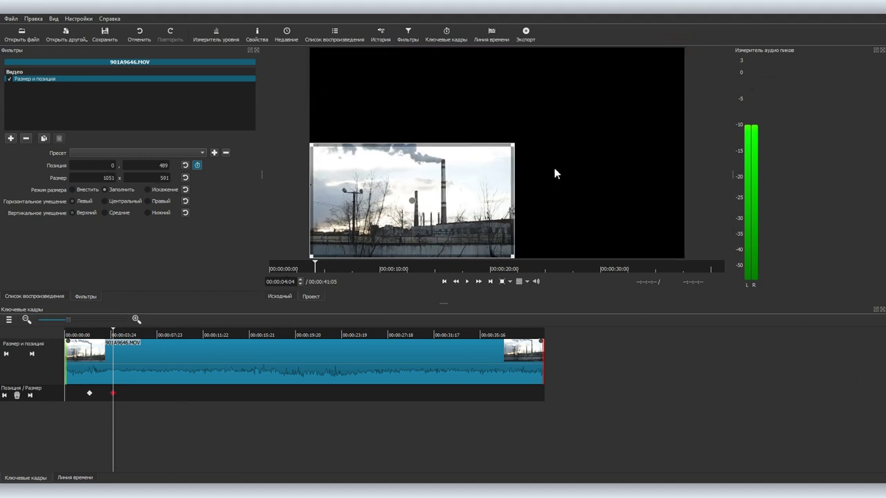
pyautogui.moveTo(423, 200); pyautogui.dragTo(431, 147)
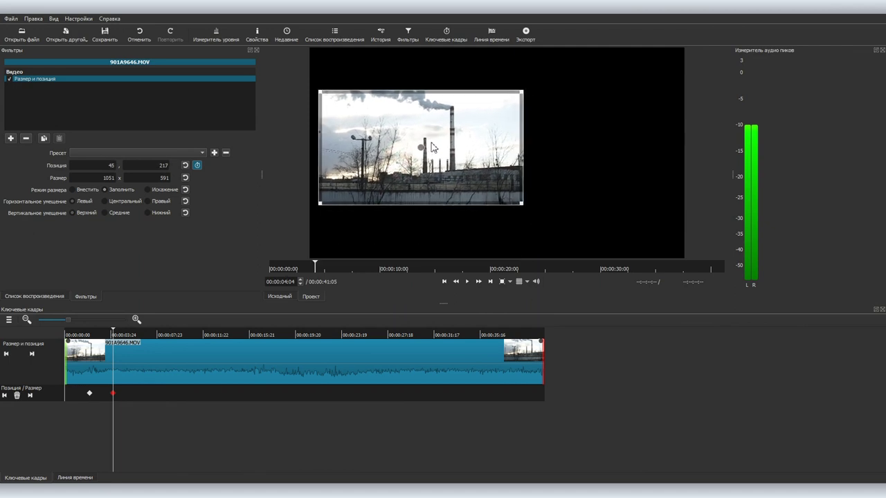
# Play the clip from the first keyframe to check the shrinking animation
pyautogui.click(88, 335)
pyautogui.press('space')
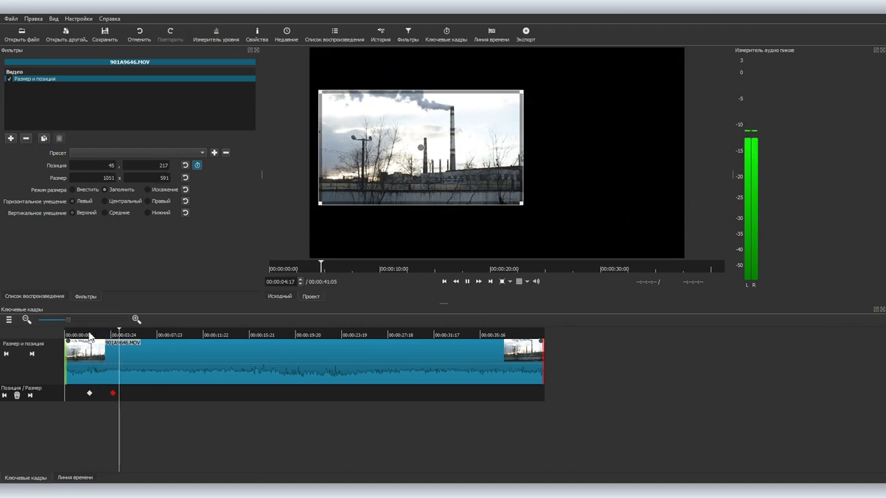
pyautogui.press('space')
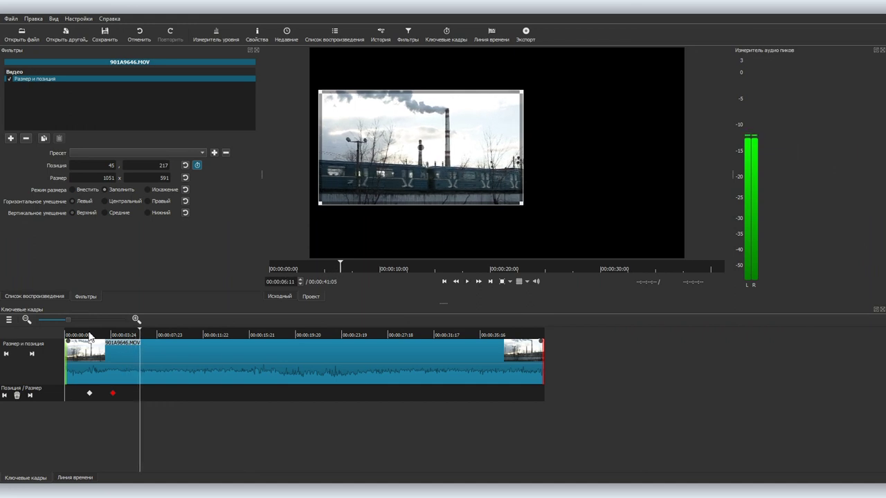
# At 00:00:06:04, move the reduced picture across the frame to about position 811, 229
pyautogui.click(281, 282)
pyautogui.write('00:00:06:04')
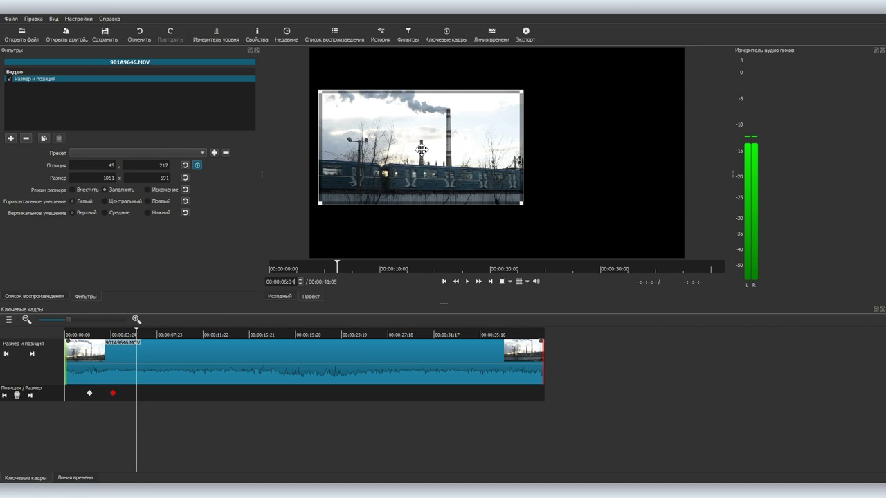
pyautogui.press('Return')
pyautogui.moveTo(553, 153); pyautogui.dragTo(595, 159)
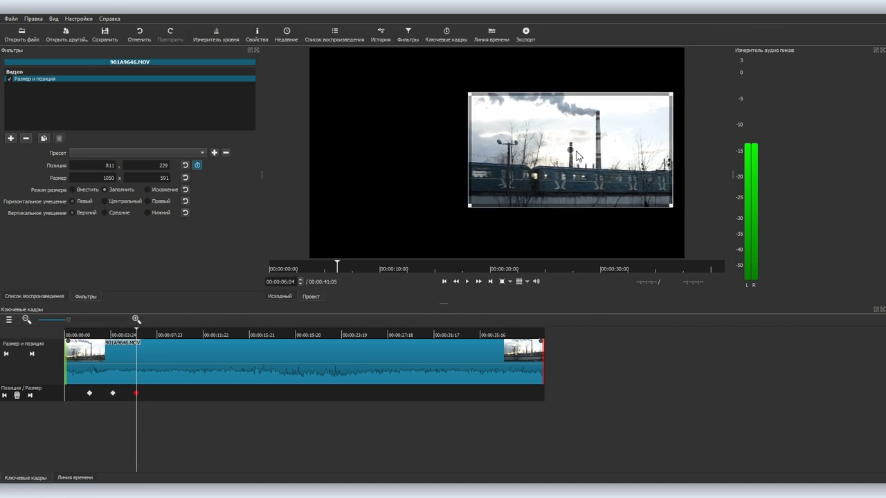
# Play the animation through all three keyframes from about 00:00:02:04
pyautogui.scroll(3, 90, 330)
pyautogui.click(187, 333)
pyautogui.press('space')
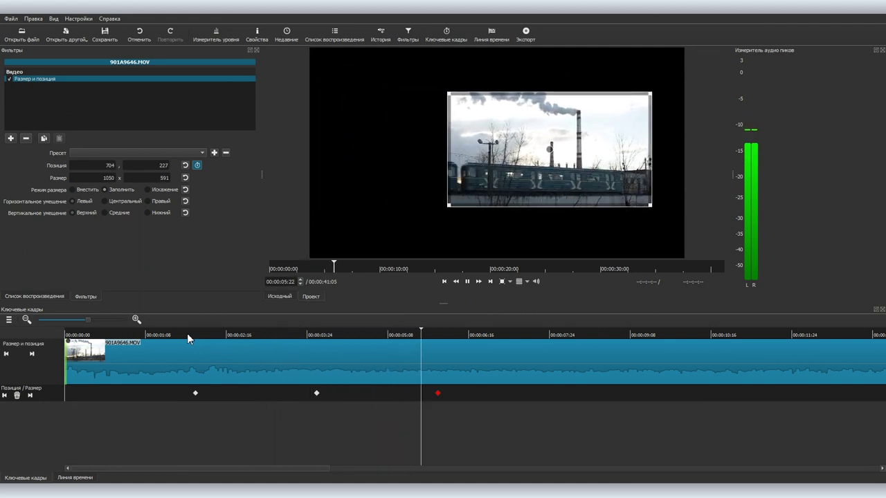
pyautogui.press('space')
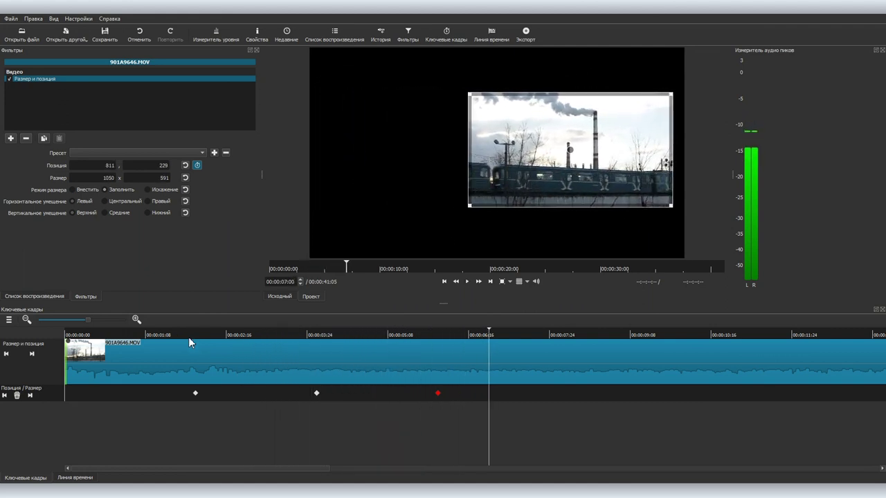
# Set the vertical position at the 00:00:06:04 keyframe to 217, matching the 00:00:04:04 keyframe
pyautogui.click(313, 335)
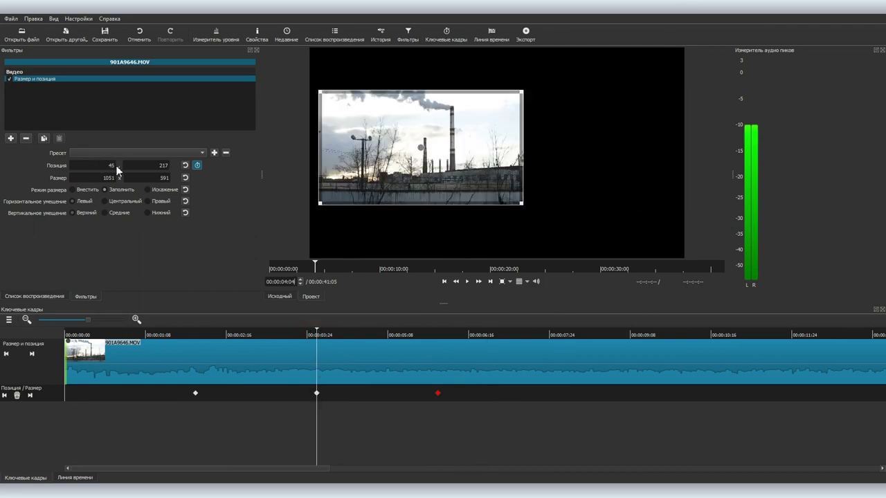
pyautogui.moveTo(156, 165); pyautogui.dragTo(171, 169)
pyautogui.click(436, 332)
pyautogui.click(439, 332)
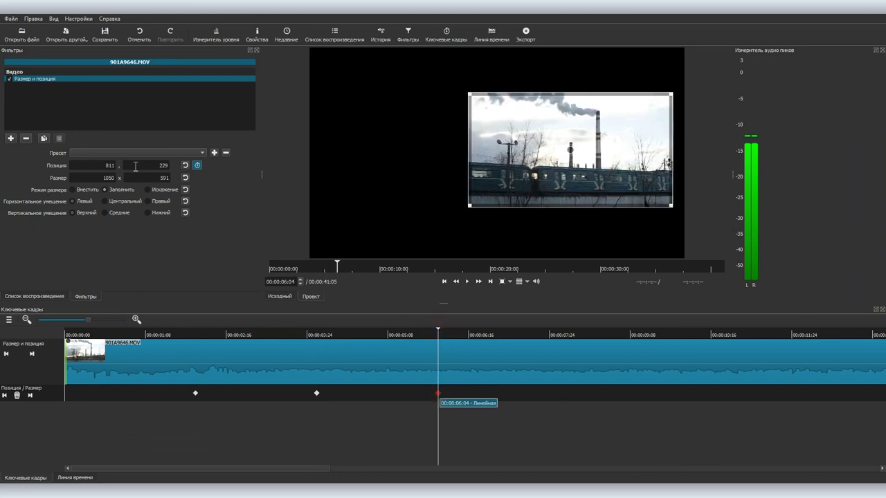
pyautogui.doubleClick(163, 165)
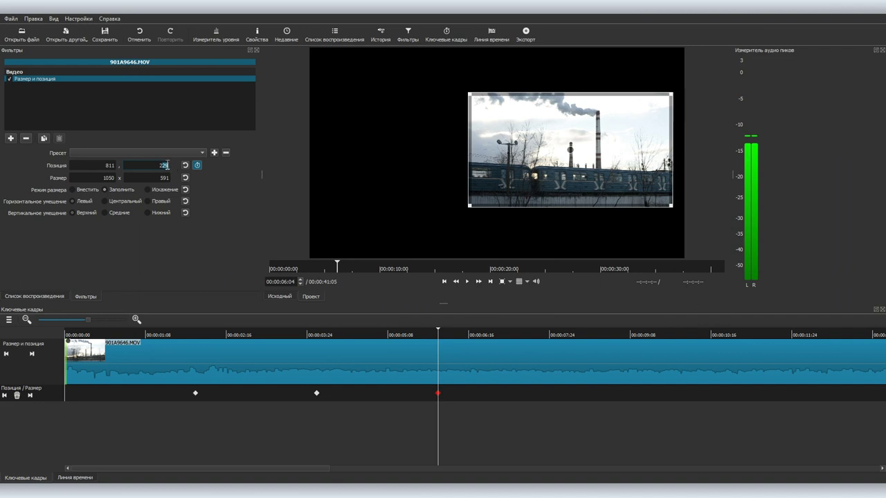
# Play the section between the second and third keyframes to check the horizontal movement
pyautogui.click(312, 336)
pyautogui.press('space')
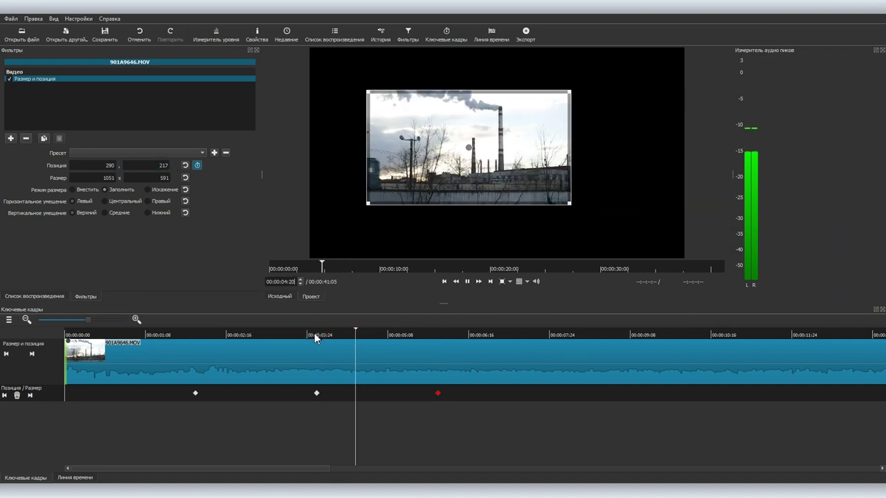
pyautogui.press('space')
# Step back and forth through the position and size keyframes and delete the last one at 00:00:06:04
pyautogui.click(437, 335)
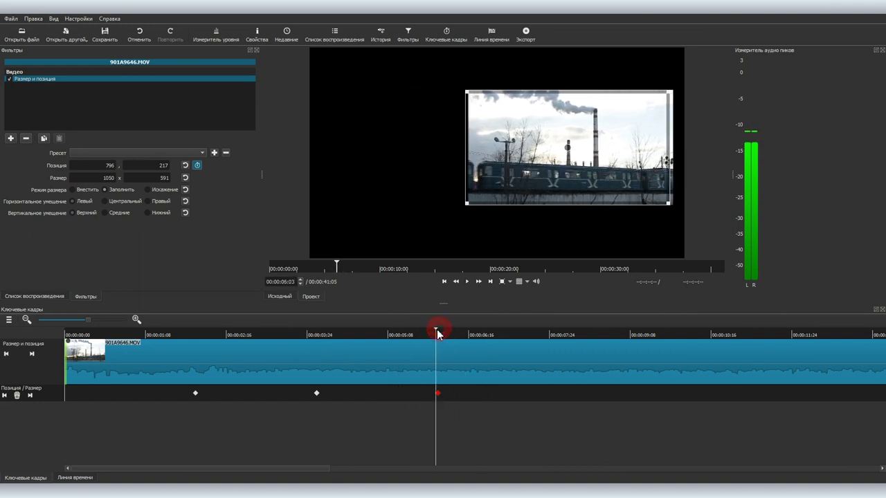
pyautogui.click(4, 395)
pyautogui.click(4, 395)
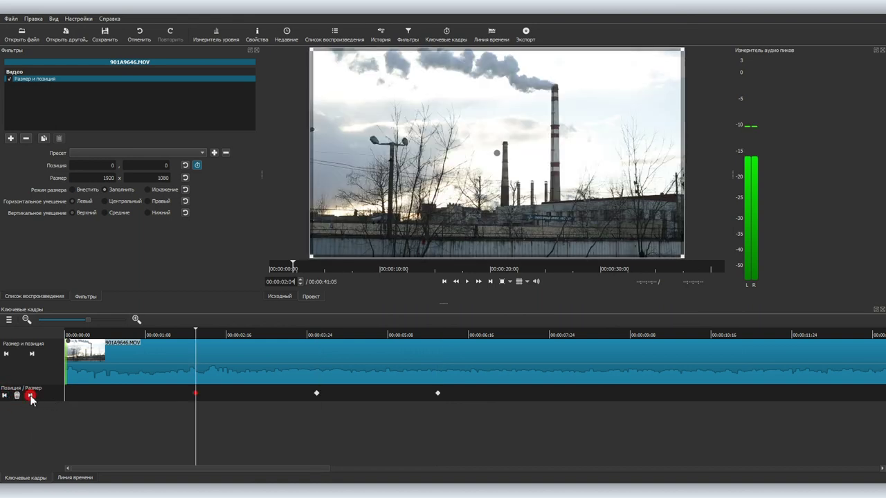
pyautogui.click(30, 395)
pyautogui.click(30, 395)
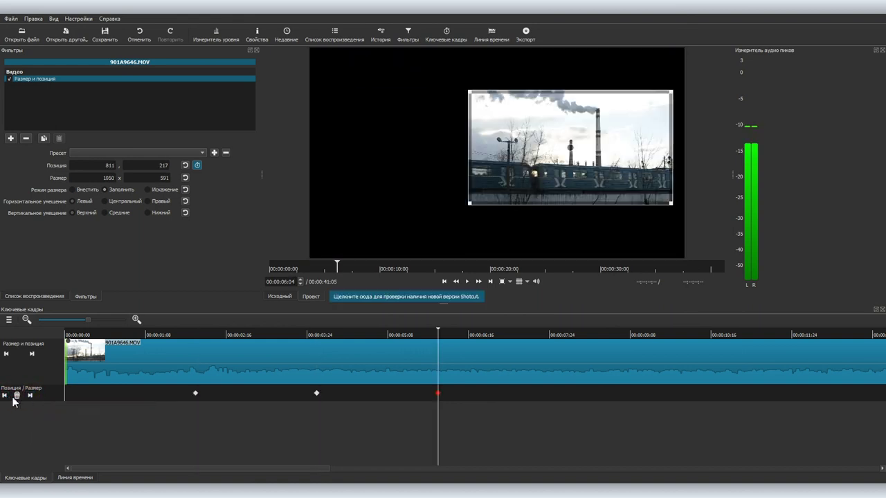
pyautogui.click(16, 395)
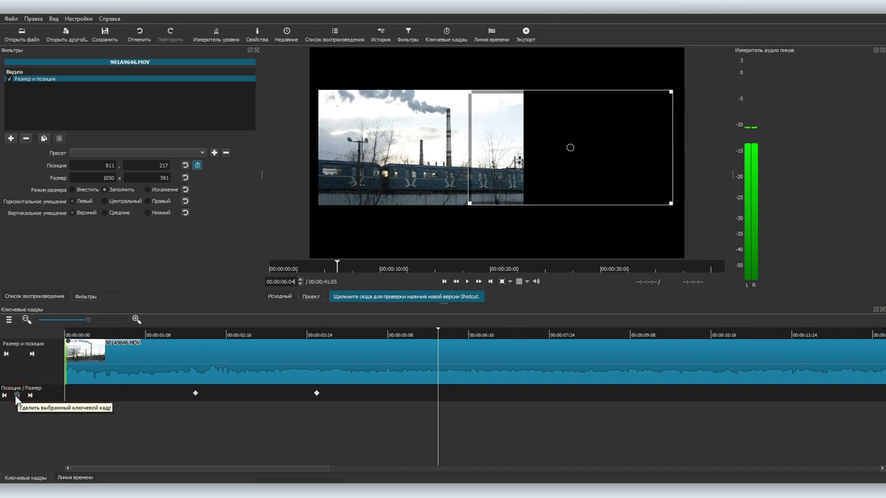
# Delete the position and size keyframe at 00:00:04:04
pyautogui.moveTo(312, 335); pyautogui.dragTo(421, 353)
pyautogui.click(373, 413)
pyautogui.doubleClick(317, 394)
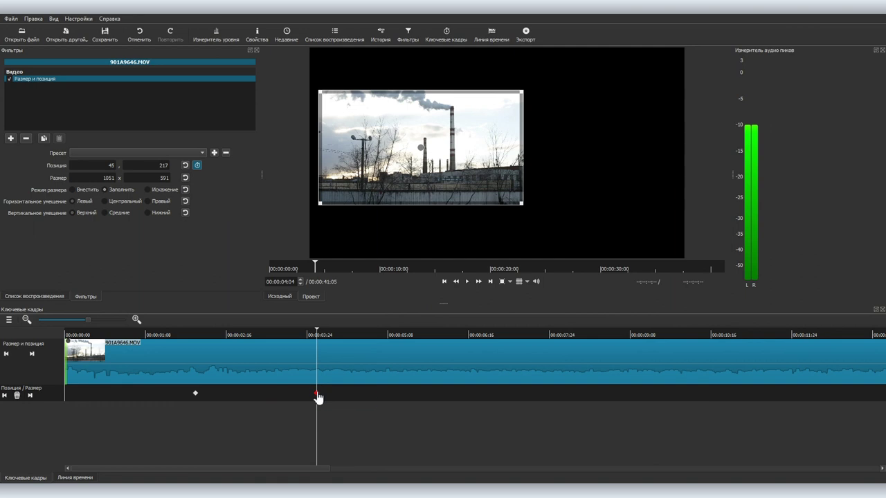
pyautogui.click(317, 394)
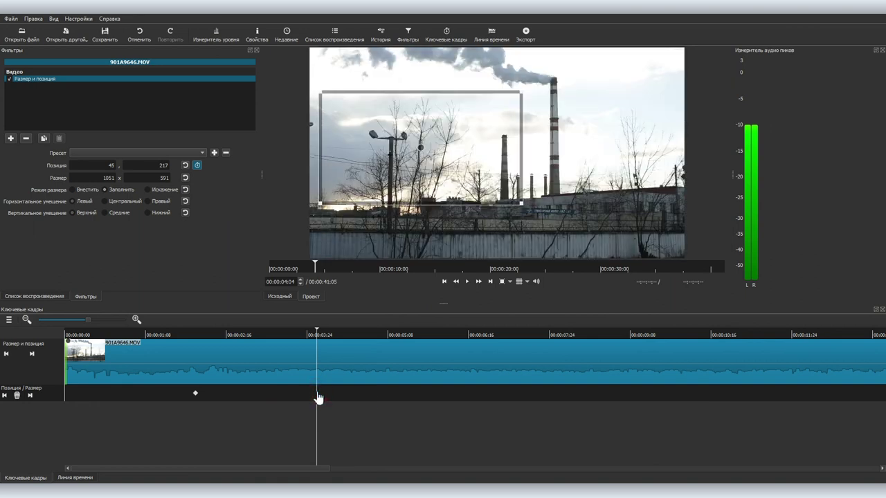
# At 00:00:04:18, enlarge the picture beyond the frame to about 2673 x 1503 and shift it right
pyautogui.click(198, 331)
pyautogui.click(313, 335)
pyautogui.moveTo(313, 335); pyautogui.dragTo(353, 338)
pyautogui.click(305, 335)
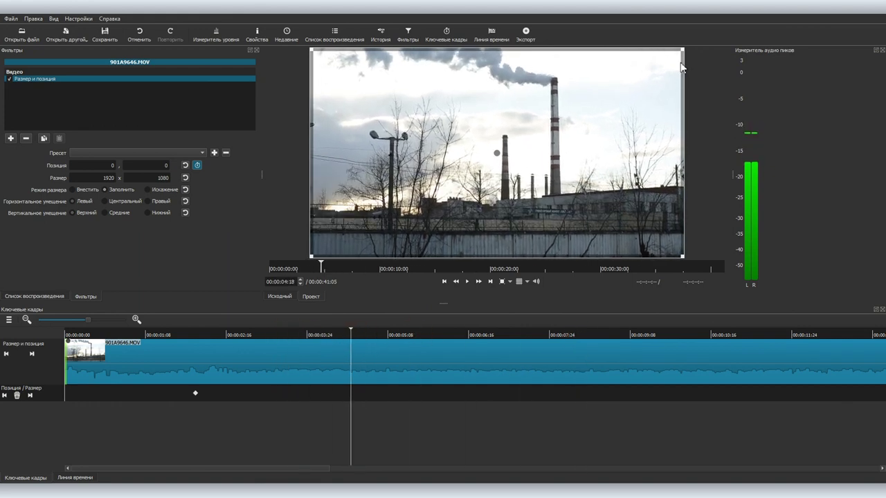
pyautogui.moveTo(683, 50); pyautogui.dragTo(702, 24)
pyautogui.moveTo(498, 148); pyautogui.dragTo(567, 140)
# Shift the enlarged picture left just after 00:00:05:08 and right to about -527, -291 just before 00:00:06:16, and play the animation
pyautogui.moveTo(353, 336); pyautogui.dragTo(402, 336)
pyautogui.moveTo(562, 143); pyautogui.dragTo(426, 141)
pyautogui.moveTo(423, 324); pyautogui.dragTo(460, 321)
pyautogui.moveTo(433, 140); pyautogui.dragTo(471, 142)
pyautogui.click(183, 335)
pyautogui.press('space')
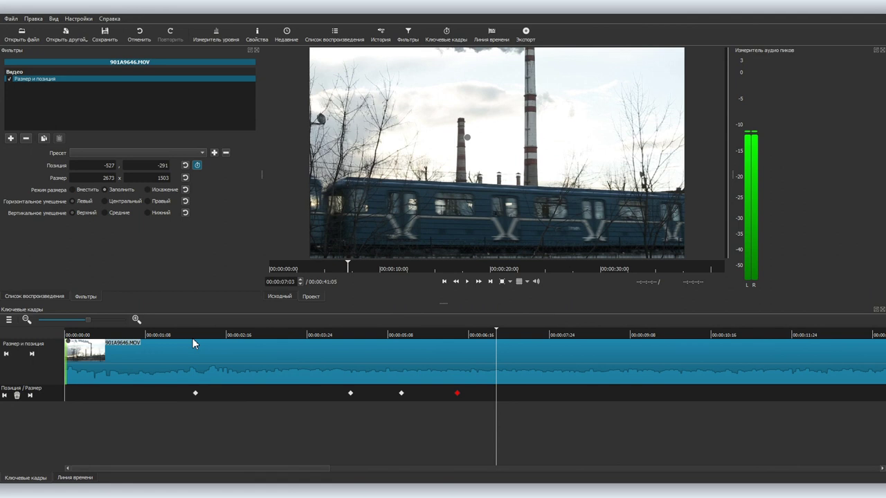
# Shift the keyframe that enlarges the picture slightly later, and then move it earlier to 00:00:03:20
pyautogui.moveTo(333, 334); pyautogui.dragTo(351, 331)
pyautogui.click(350, 394)
pyautogui.click(357, 332)
pyautogui.moveTo(351, 395); pyautogui.dragTo(359, 397)
pyautogui.moveTo(356, 328); pyautogui.dragTo(296, 334)
pyautogui.moveTo(358, 393); pyautogui.dragTo(296, 394)
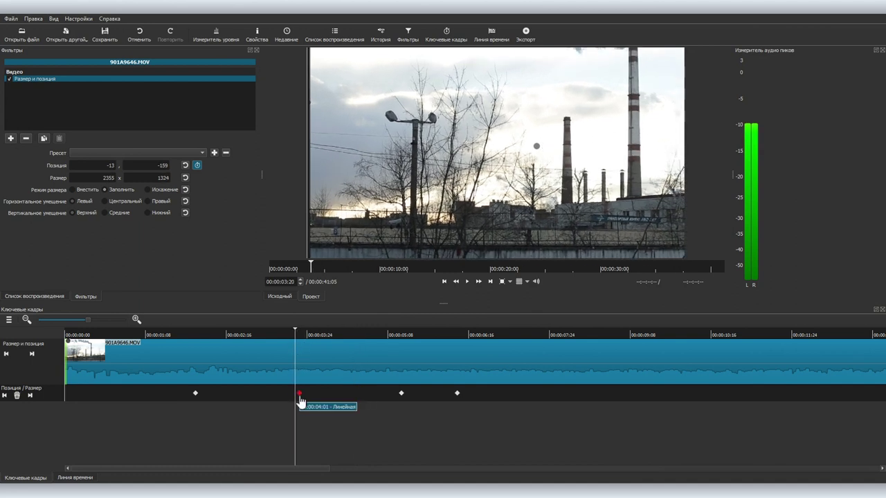
# Move the keyframe following the enlargement earlier to 00:00:05:01 and play the animation from around 00:00:03:20
pyautogui.moveTo(296, 330); pyautogui.dragTo(372, 327)
pyautogui.moveTo(402, 392); pyautogui.dragTo(359, 407)
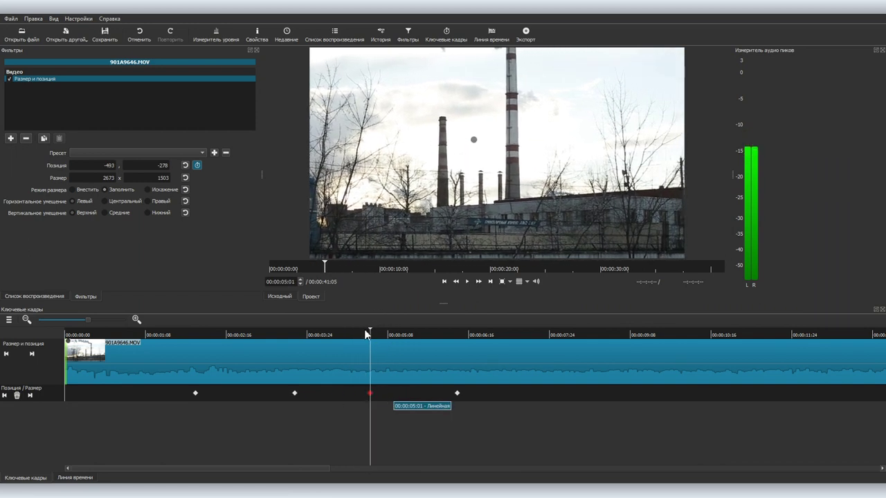
pyautogui.click(297, 331)
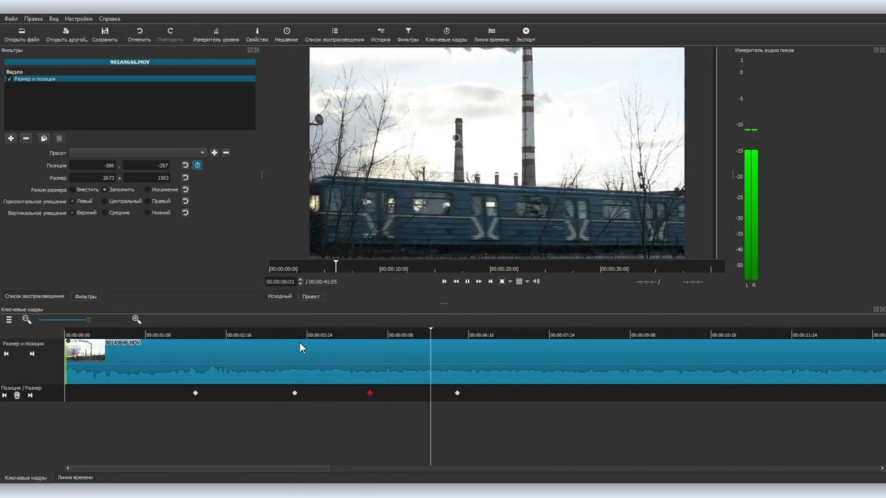
pyautogui.press('space')
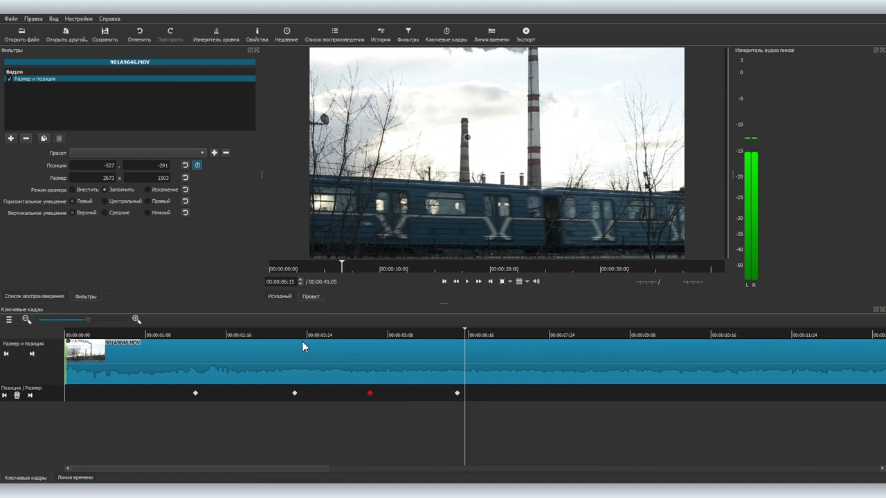
# Remove all position and size keyframes except the one at the clip's start and place the playhead at 00:00:04:13
pyautogui.moveTo(294, 394); pyautogui.dragTo(457, 394)
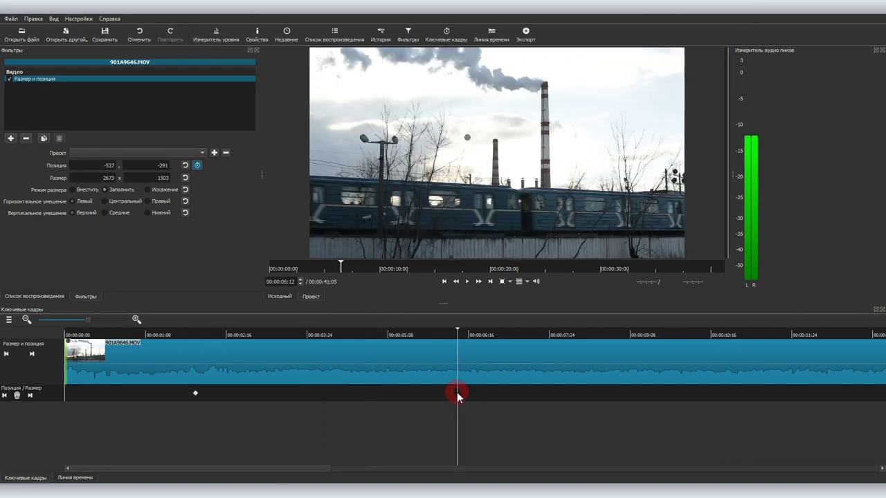
pyautogui.click(198, 331)
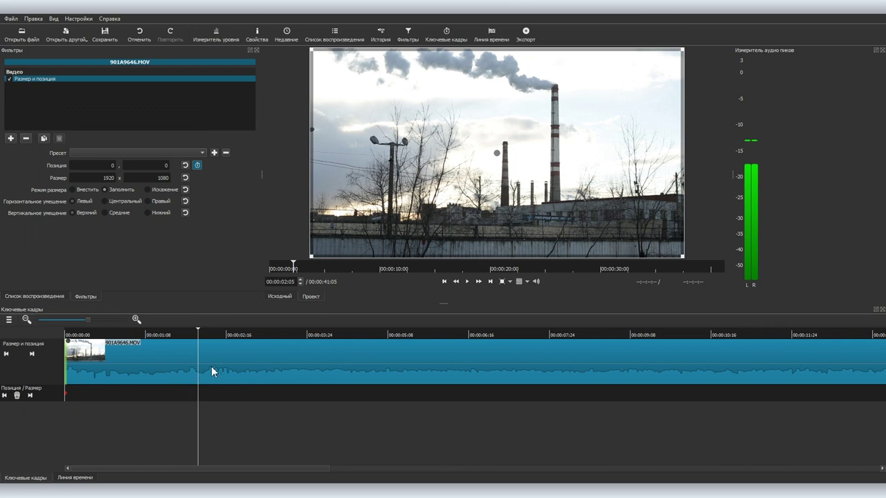
pyautogui.click(339, 334)
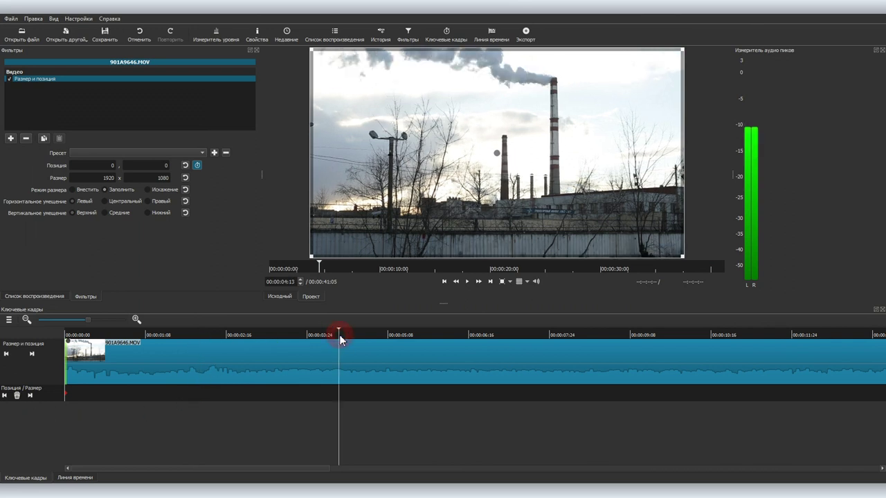